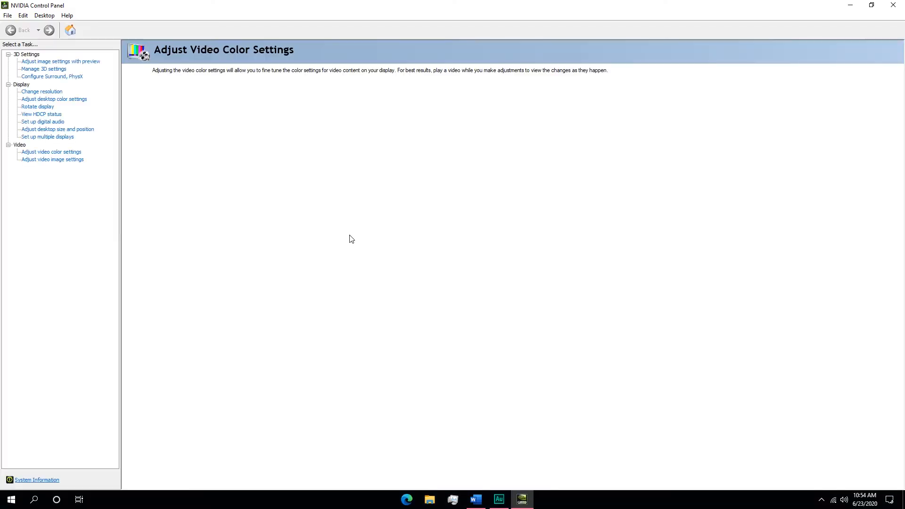
# Open the image settings preview page and choose to use the advanced 3D image settings.
pyautogui.click(49, 61)
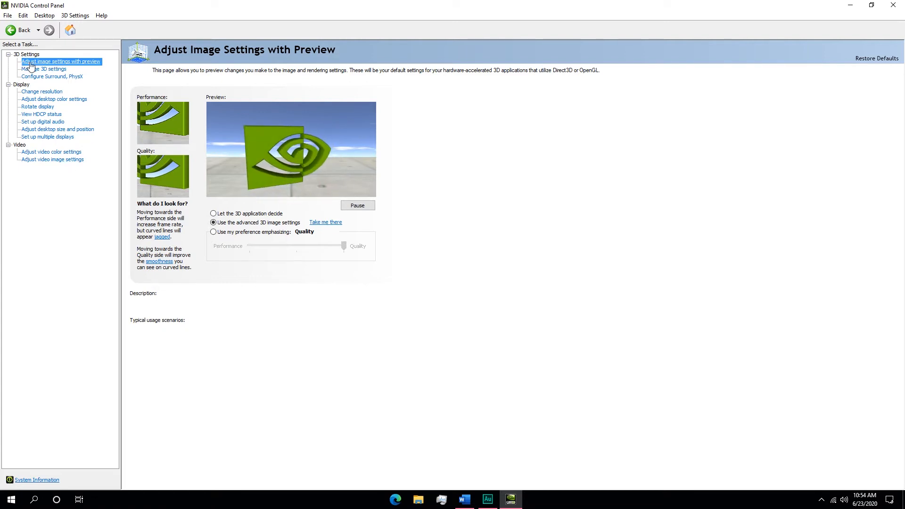
pyautogui.click(214, 232)
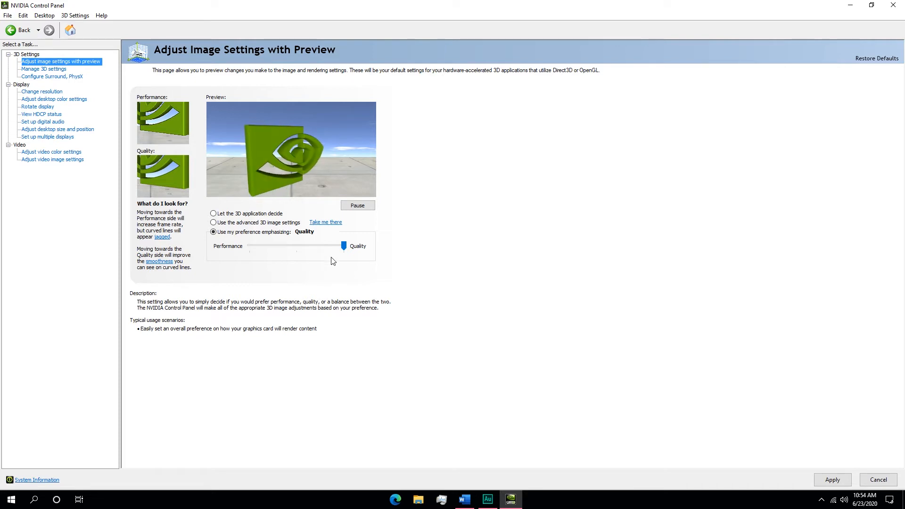
pyautogui.click(213, 223)
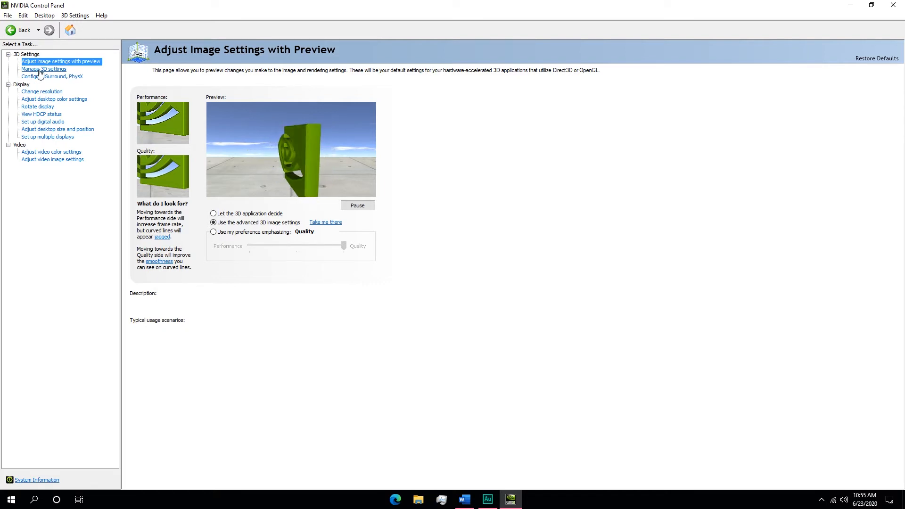
# In the global 3D settings, review Image Sharpening and set Ambient Occlusion to Performance.
pyautogui.click(42, 69)
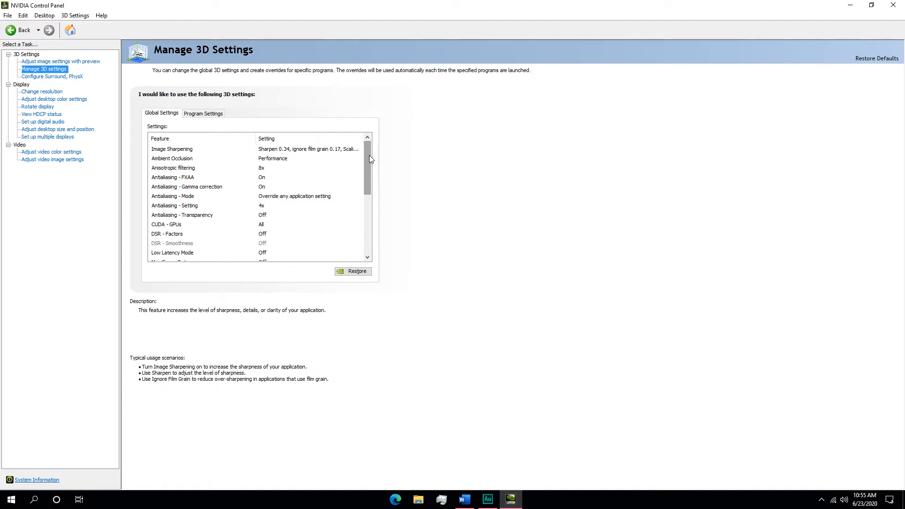
pyautogui.click(198, 152)
pyautogui.click(303, 150)
pyautogui.click(303, 150)
pyautogui.click(303, 151)
pyautogui.click(278, 159)
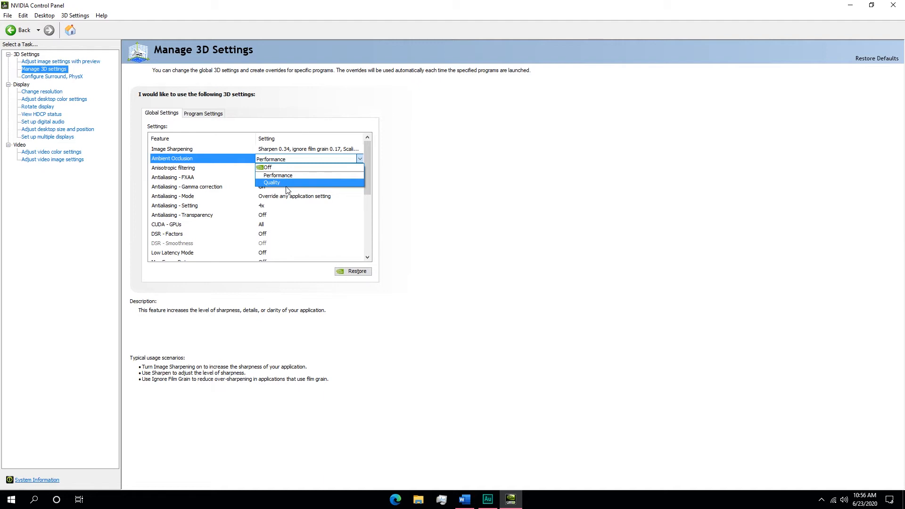
pyautogui.click(277, 176)
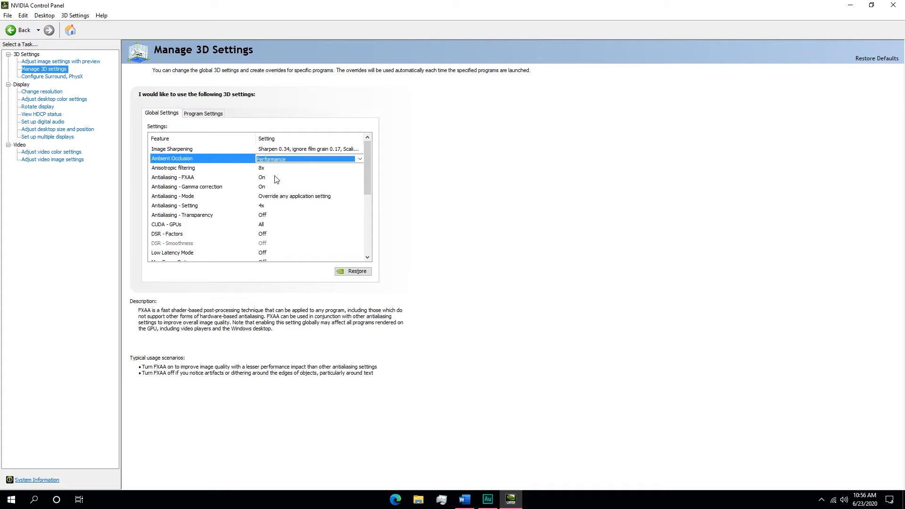
# Set Anisotropic filtering to 8x in the global 3D settings.
pyautogui.click(180, 169)
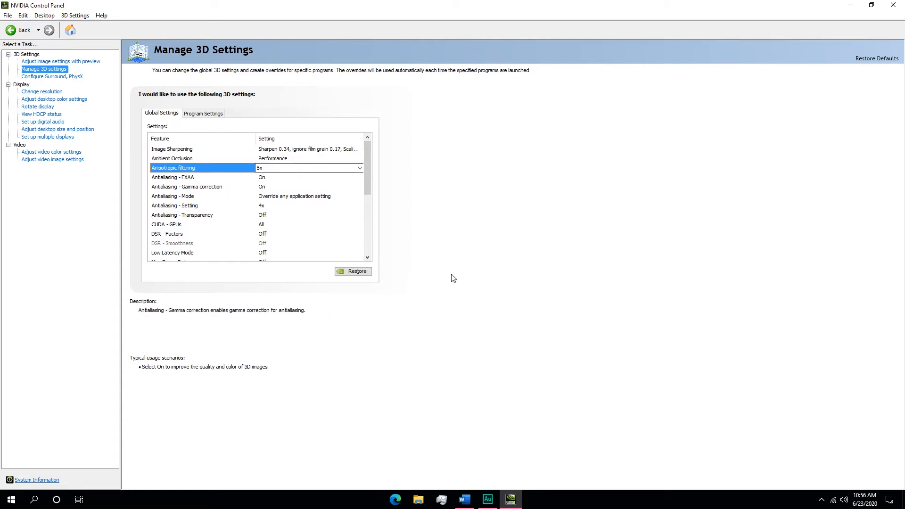
pyautogui.click(360, 169)
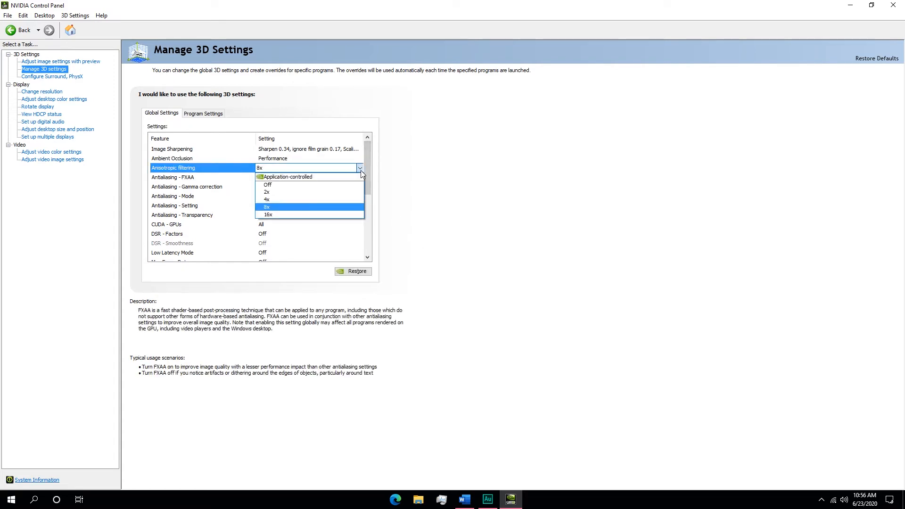
pyautogui.click(274, 207)
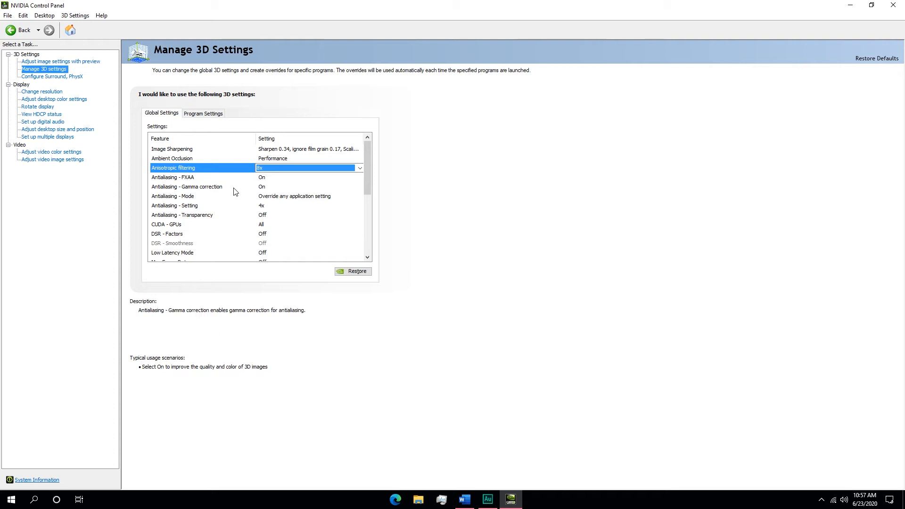
# Set Antialiasing - Mode to Application-controlled and Antialiasing - Transparency to Multisample.
pyautogui.click(304, 198)
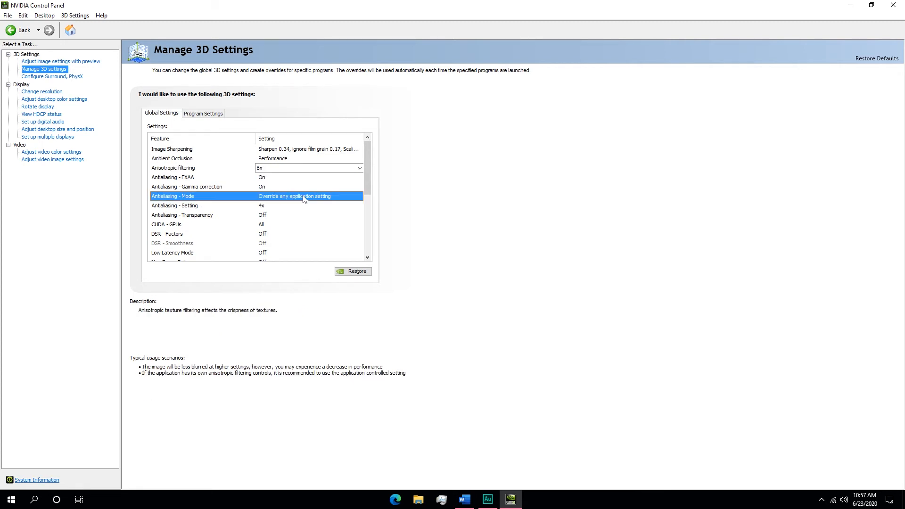
pyautogui.click(352, 195)
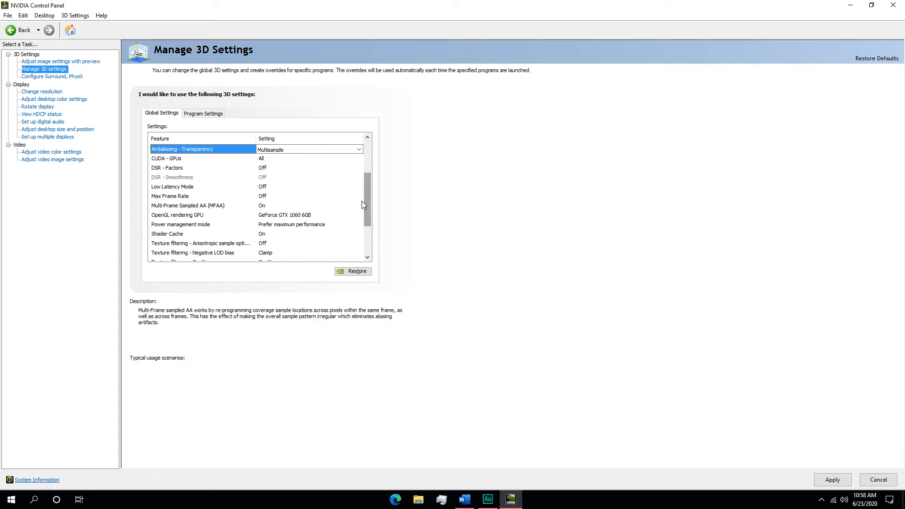
# Set Multi-Frame Sampled AA (MFAA) to On in the global 3D settings.
pyautogui.moveTo(368, 212); pyautogui.dragTo(370, 201)
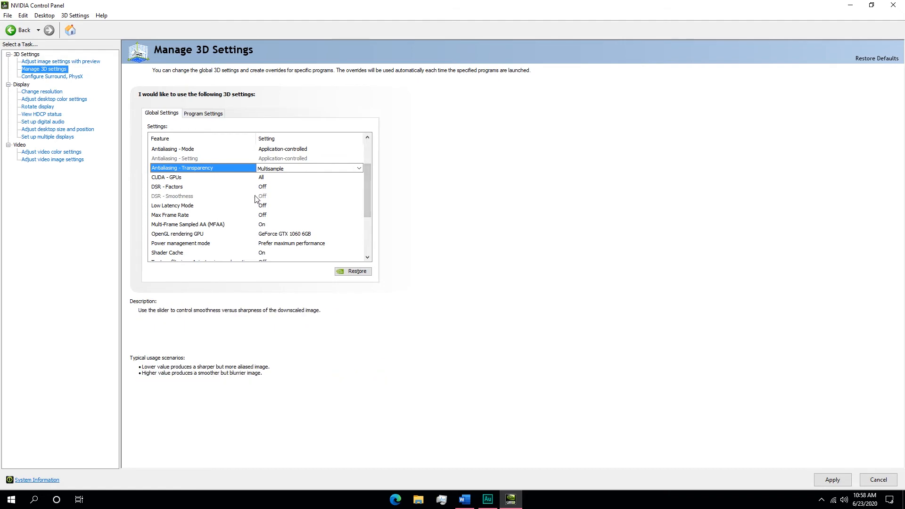
pyautogui.scroll(-1, 371, 193)
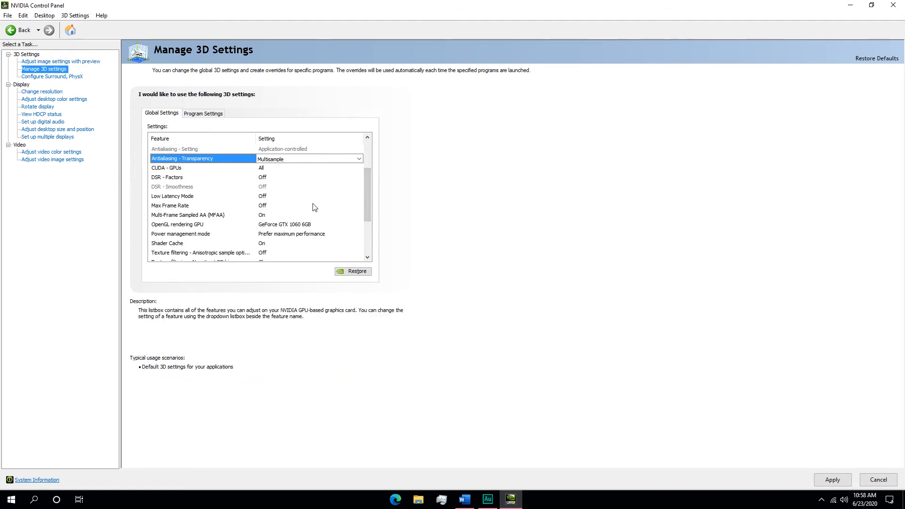
pyautogui.click(269, 218)
pyautogui.click(272, 217)
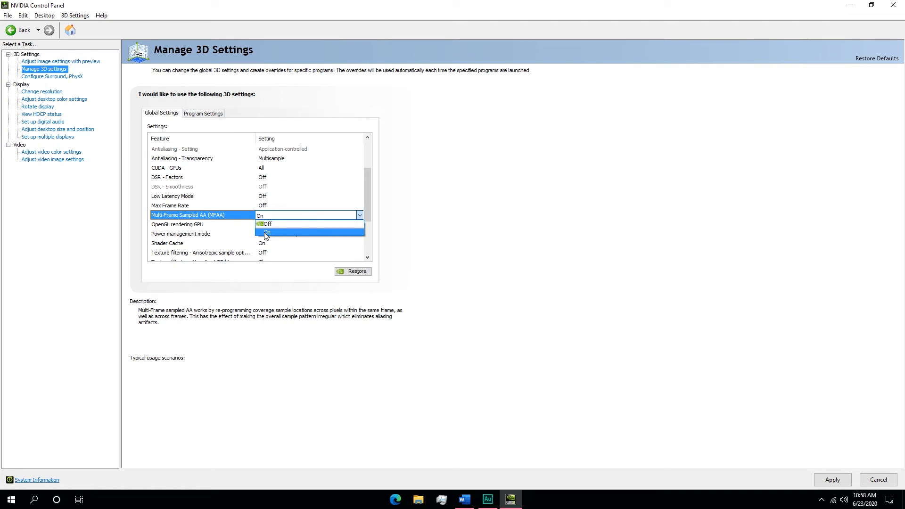
pyautogui.click(322, 235)
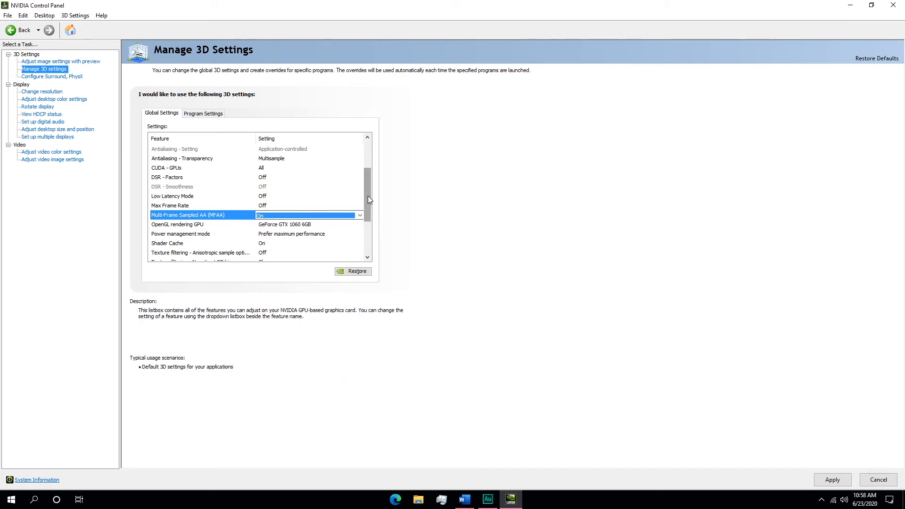
# Set the Power management mode to Prefer maximum performance.
pyautogui.moveTo(369, 199); pyautogui.dragTo(371, 214)
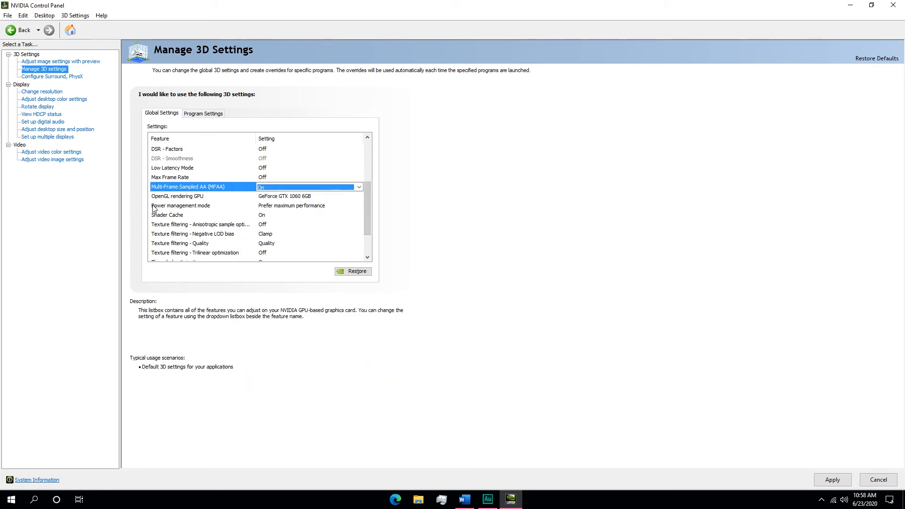
pyautogui.click(159, 208)
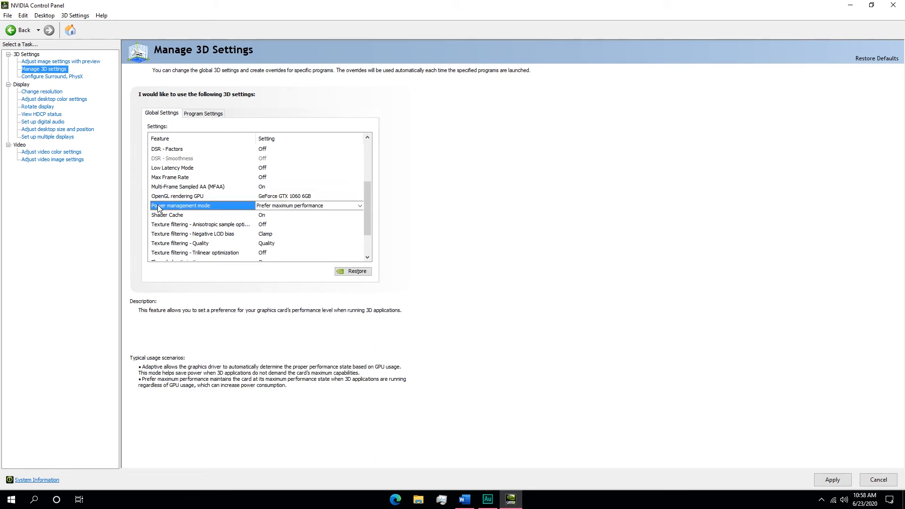
pyautogui.click(359, 205)
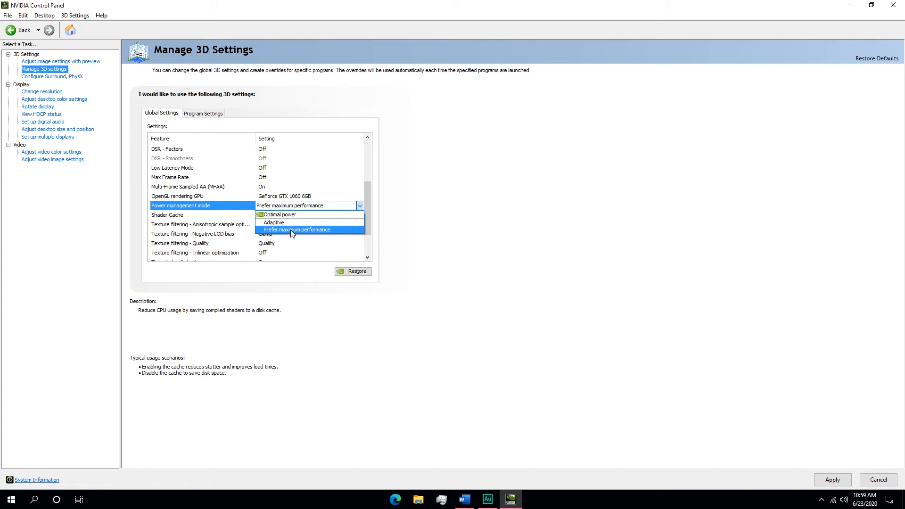
pyautogui.scroll(3, 270, 218)
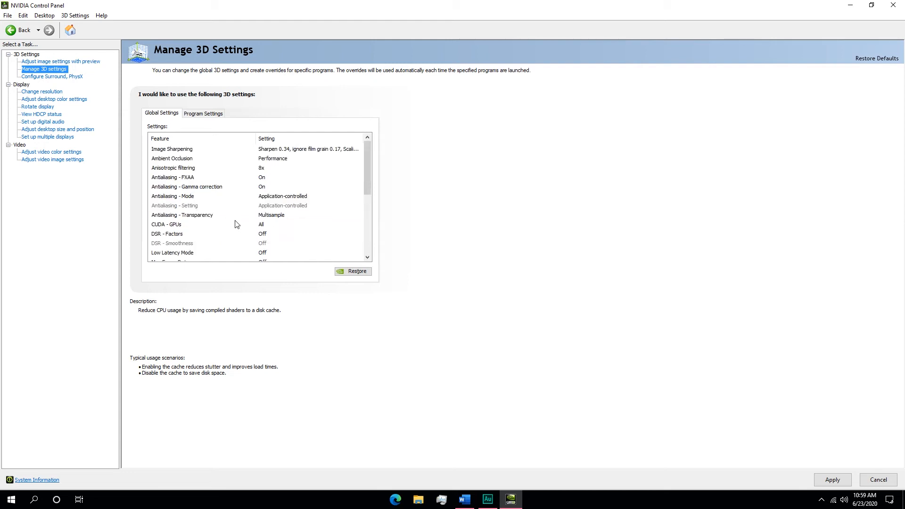
pyautogui.scroll(-5, 317, 223)
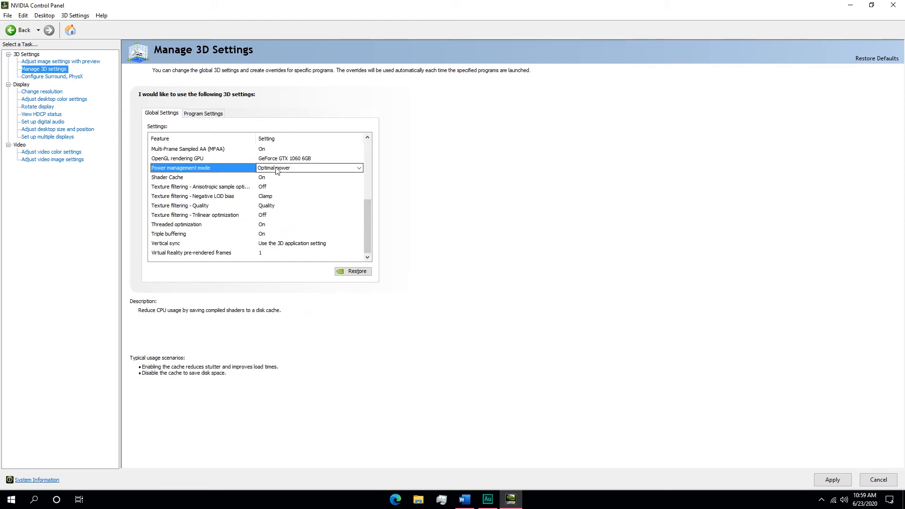
pyautogui.click(360, 169)
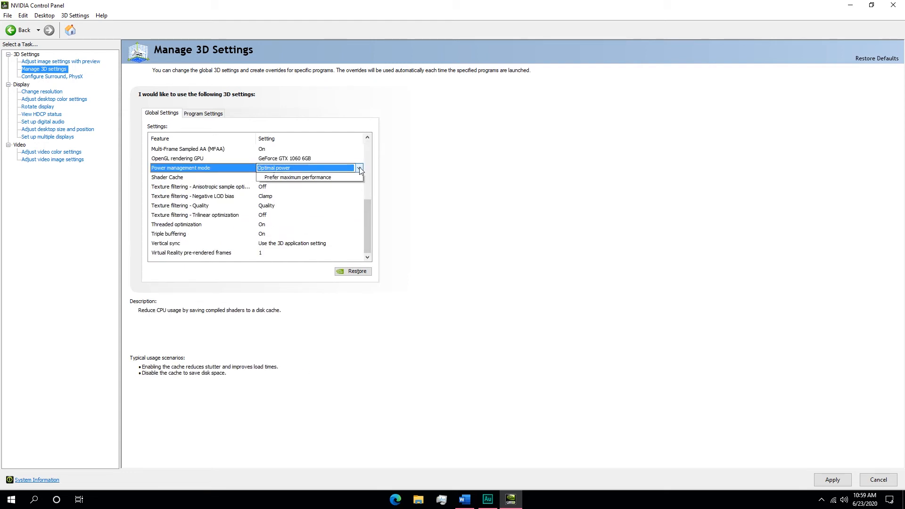
pyautogui.scroll(5, 299, 194)
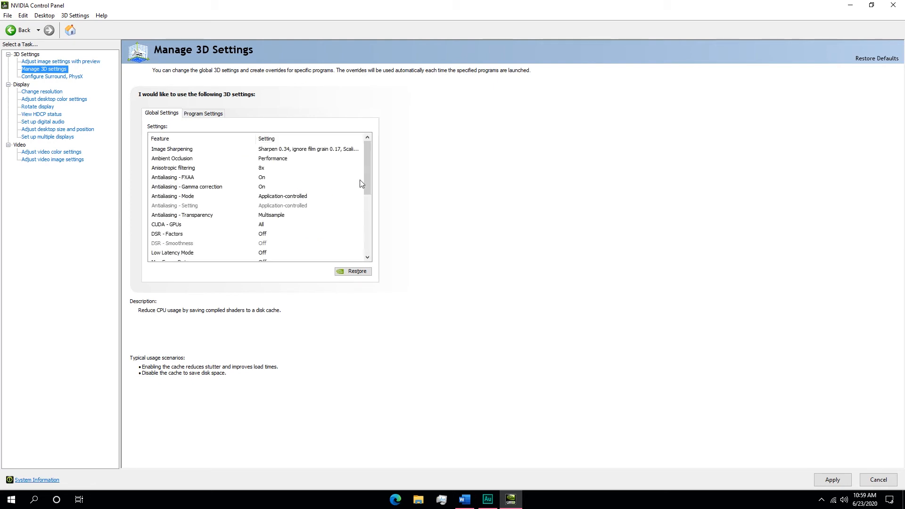
pyautogui.moveTo(369, 183); pyautogui.dragTo(364, 225)
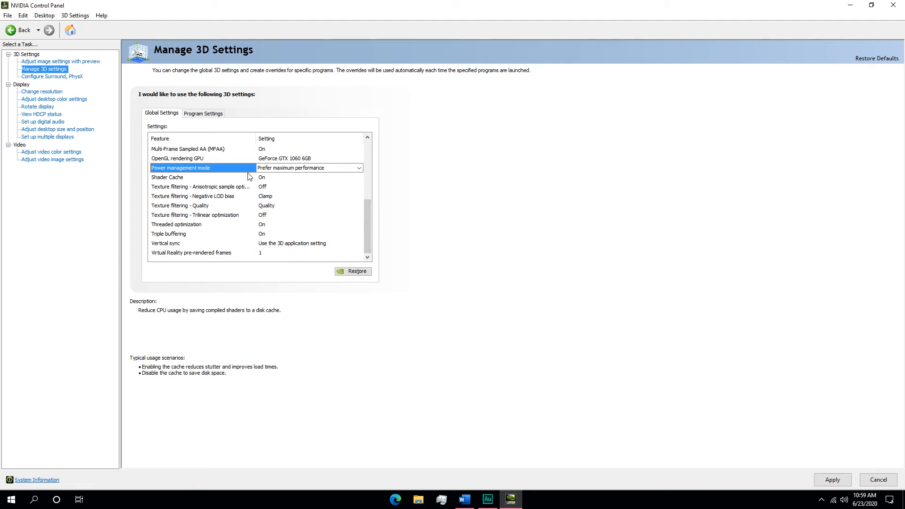
# Turn on Texture filtering - Anisotropic sample optimization and set Texture filtering - Negative LOD bias to Allow.
pyautogui.click(159, 179)
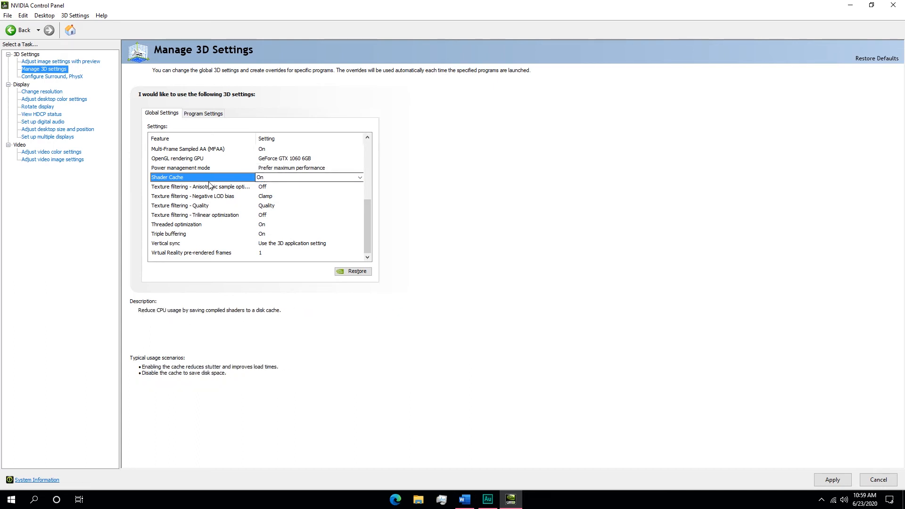
pyautogui.click(236, 191)
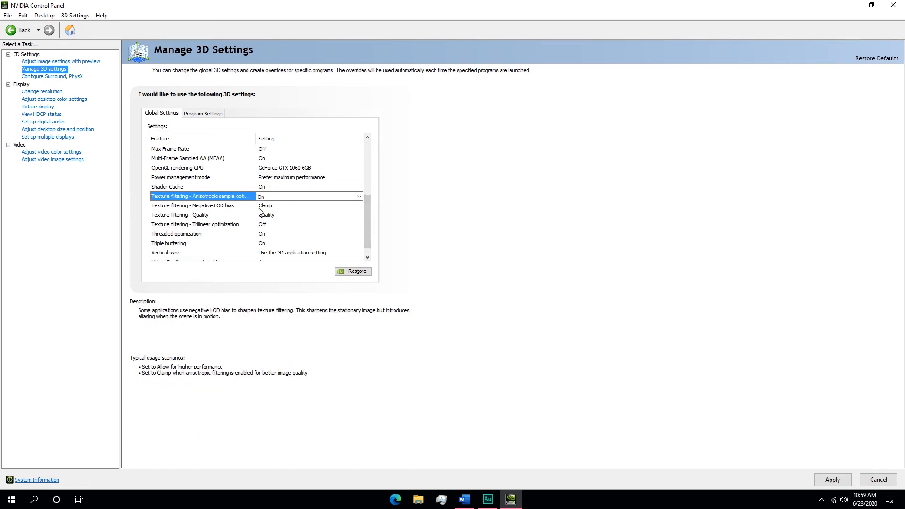
pyautogui.click(326, 210)
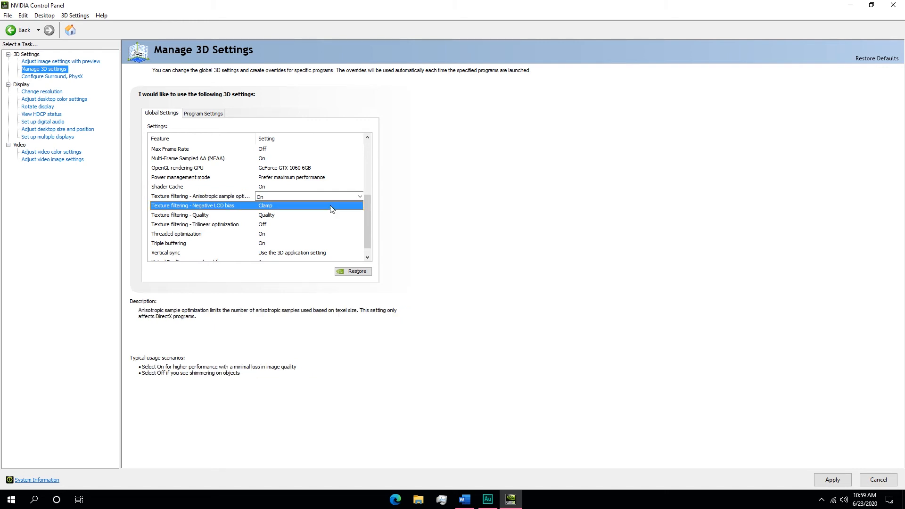
pyautogui.click(360, 206)
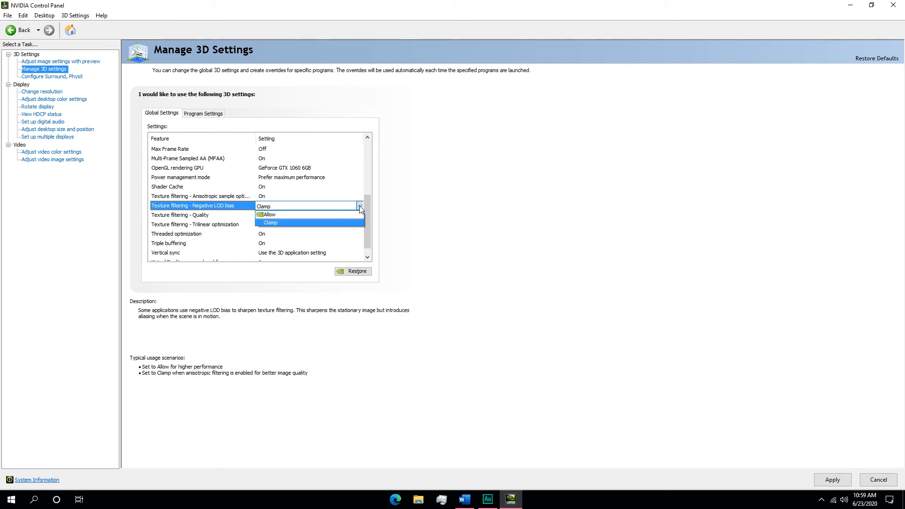
pyautogui.click(264, 217)
# Review the choices for Texture filtering - Quality and leave it set to Quality.
pyautogui.moveTo(366, 162); pyautogui.dragTo(369, 216)
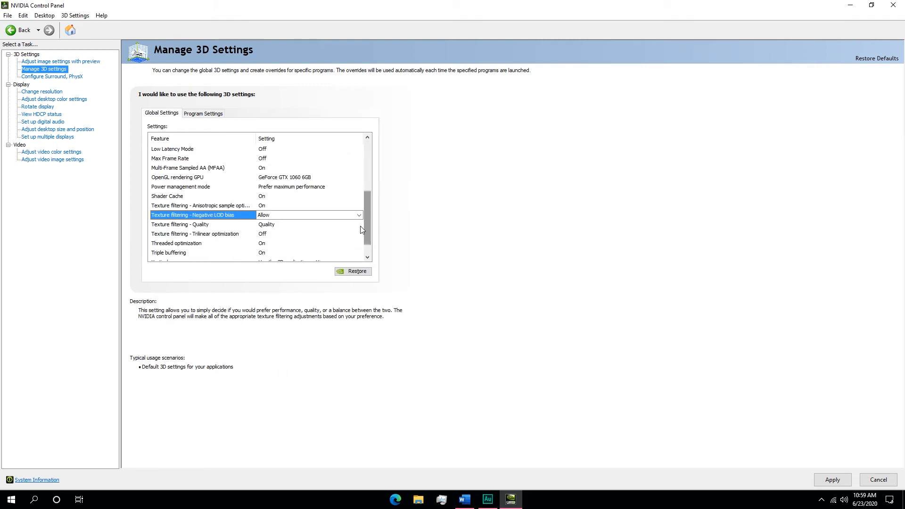
pyautogui.click(357, 220)
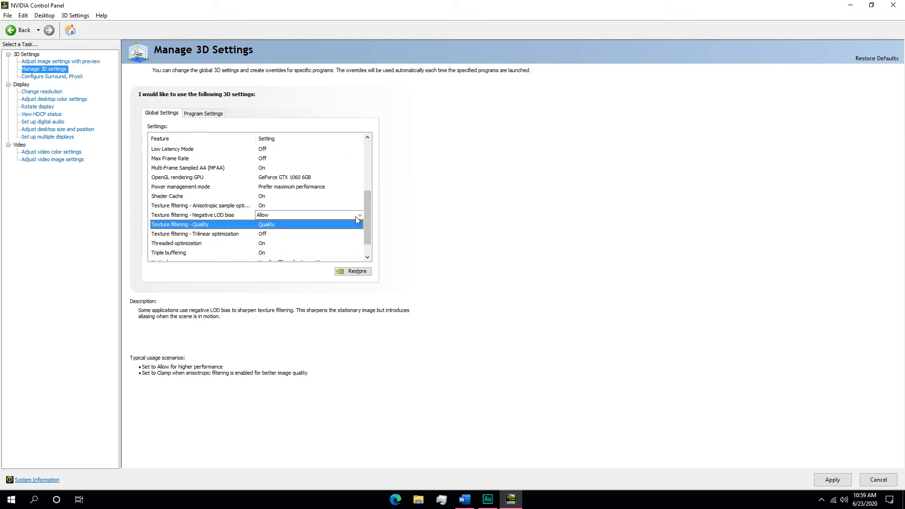
pyautogui.click(193, 221)
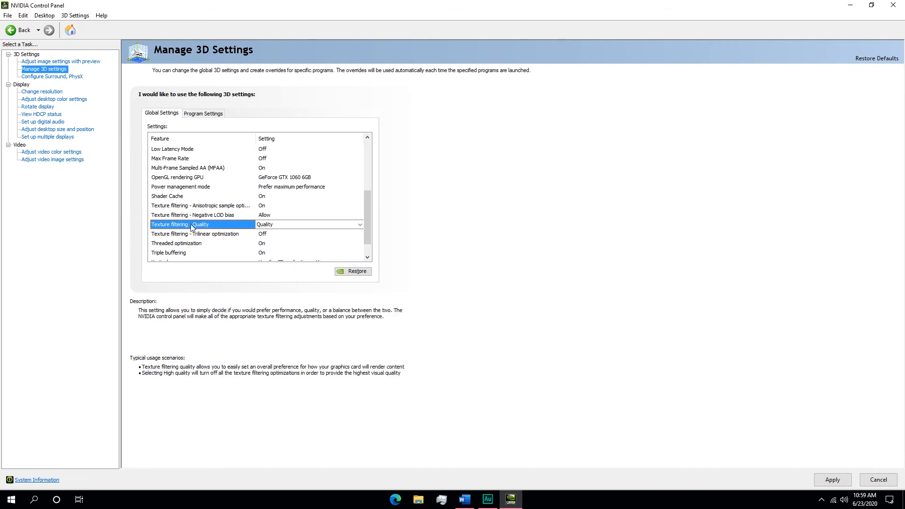
pyautogui.click(359, 225)
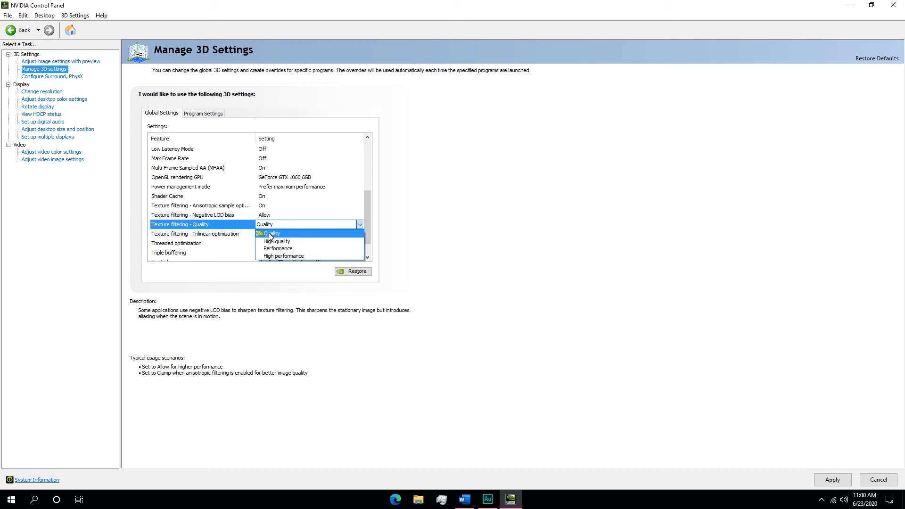
pyautogui.click(362, 224)
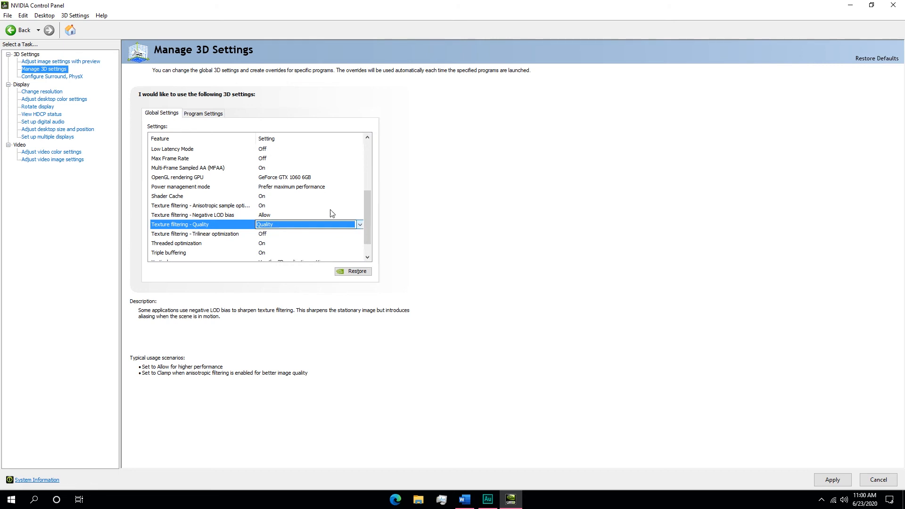
# Set Texture filtering - Trilinear optimization to On and show the remaining global settings down to Vertical sync.
pyautogui.click(208, 236)
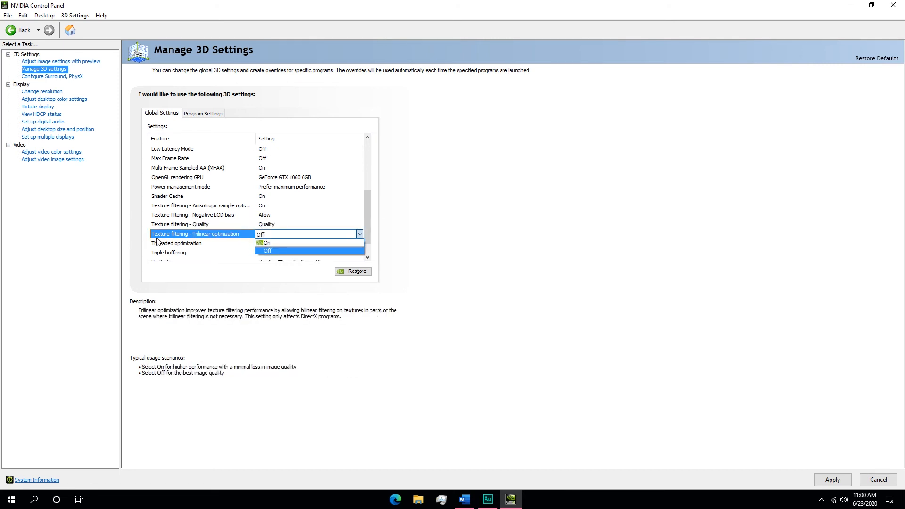
pyautogui.click(267, 246)
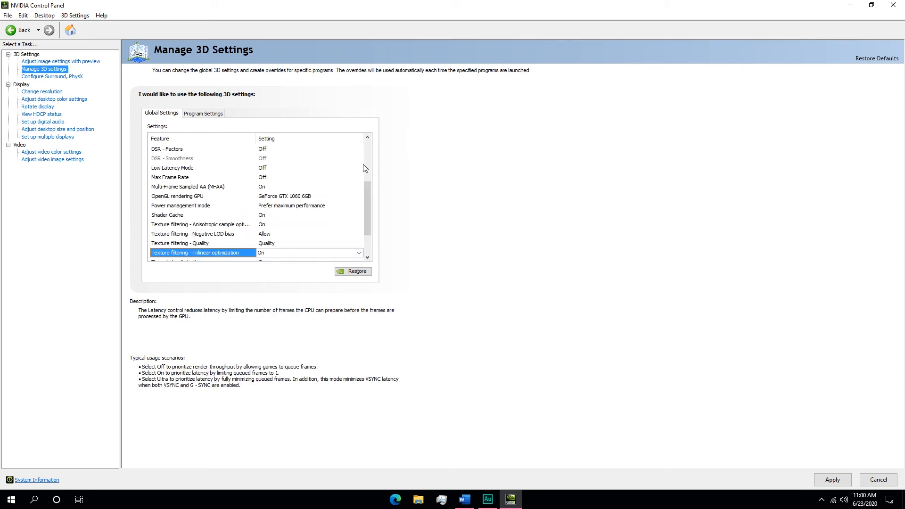
pyautogui.scroll(-2, 370, 199)
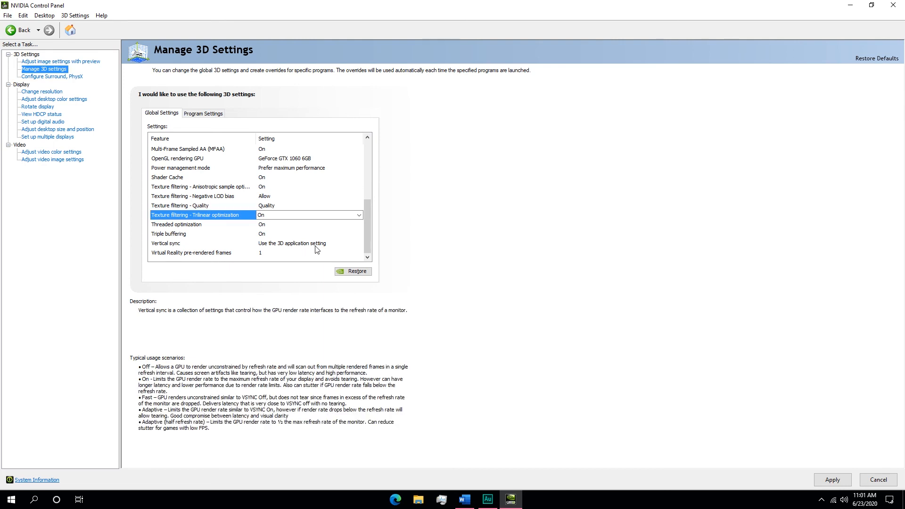
# Keep Vertical sync at Use the 3D application setting and apply the global 3D settings.
pyautogui.click(250, 244)
pyautogui.click(258, 243)
pyautogui.click(162, 256)
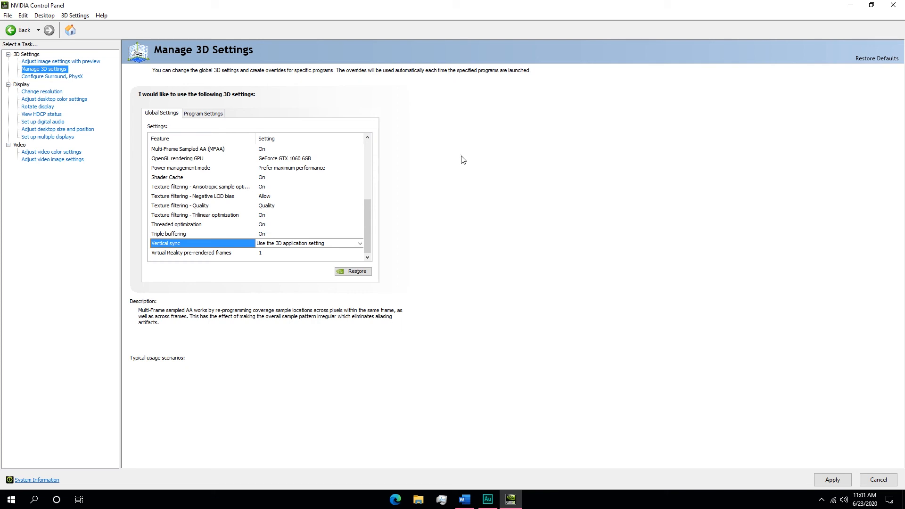
pyautogui.moveTo(371, 220); pyautogui.dragTo(368, 146)
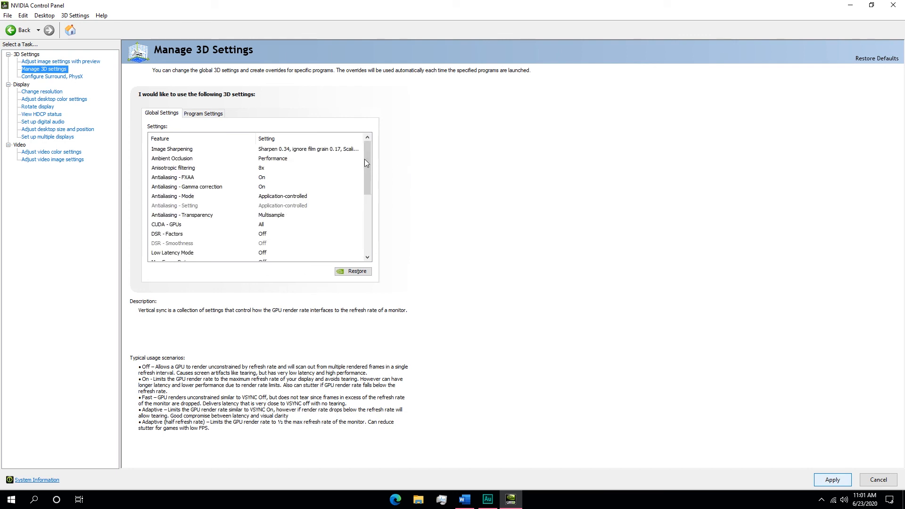
pyautogui.moveTo(369, 163); pyautogui.dragTo(374, 201)
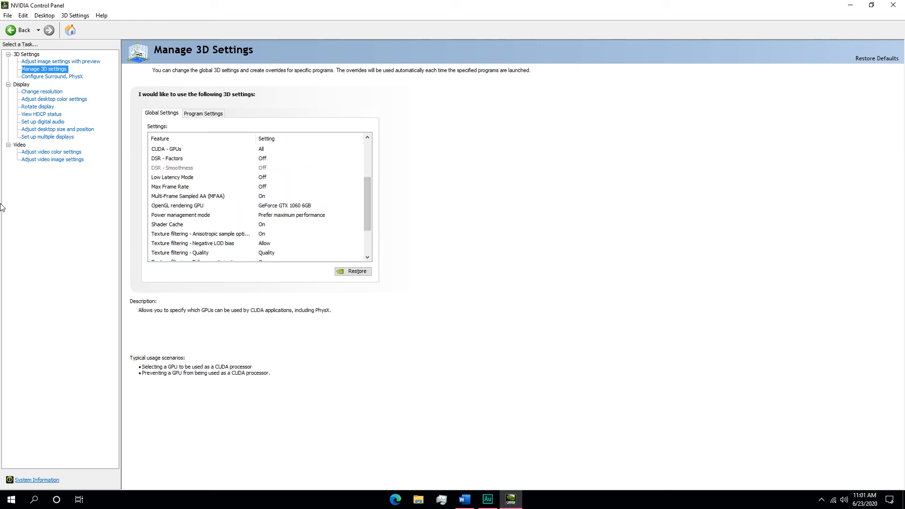
# Show the Surround and PhysX configuration and choose Auto-select (recommended) as the PhysX processor.
pyautogui.click(60, 80)
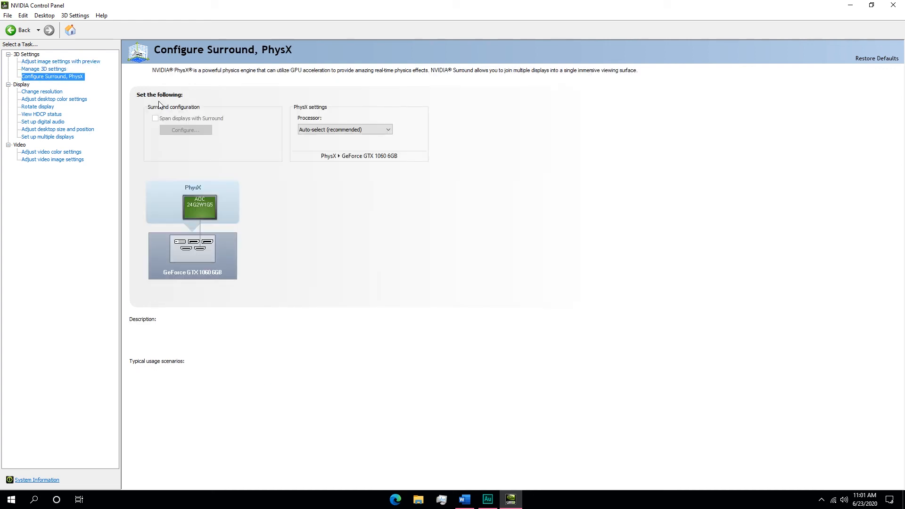
pyautogui.click(379, 131)
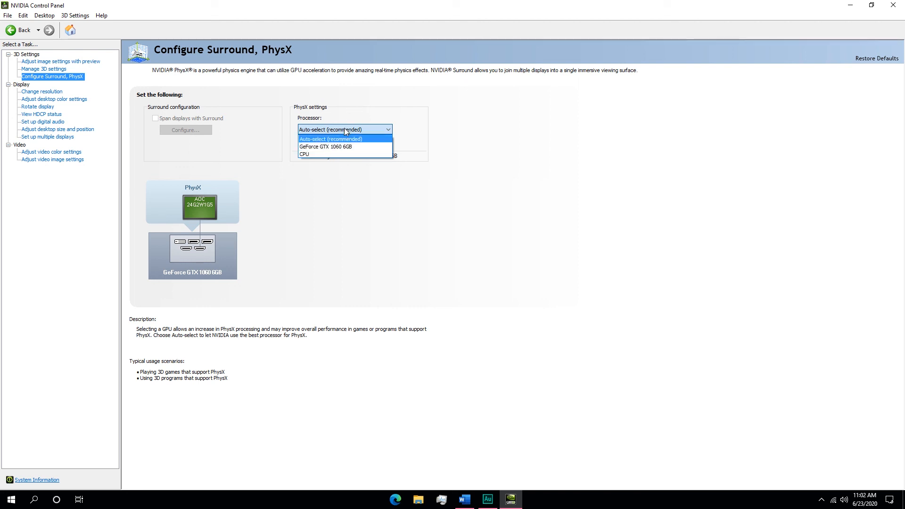
pyautogui.click(317, 140)
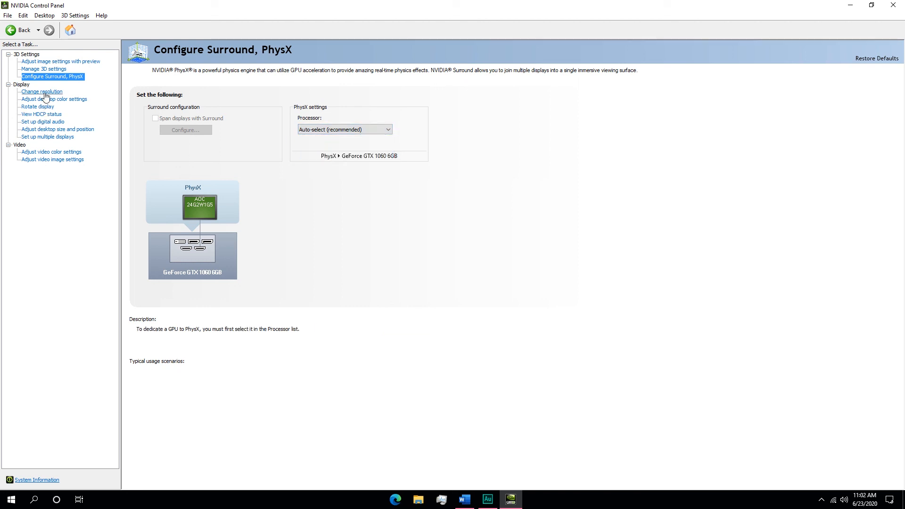
# Look through the display pages from Change resolution to Set up digital audio, and return to the end of the global 3D settings list.
pyautogui.click(46, 70)
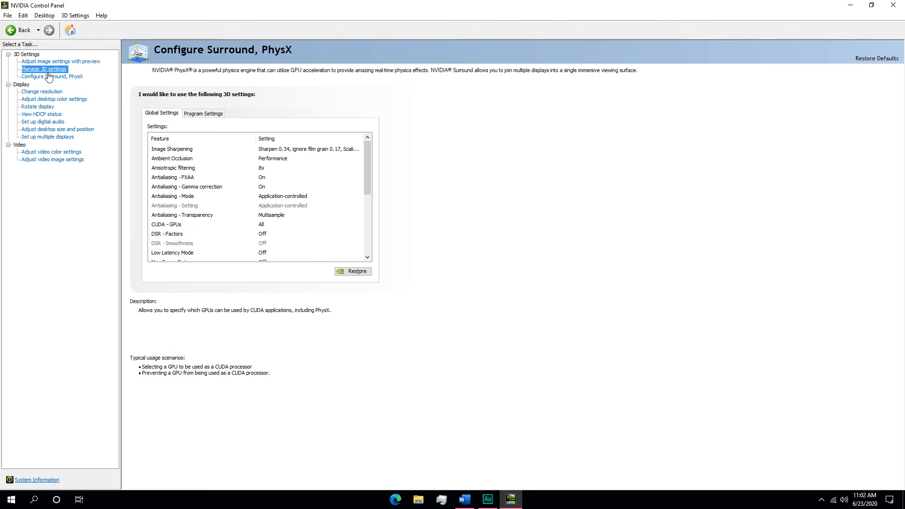
pyautogui.click(50, 93)
pyautogui.click(56, 99)
pyautogui.click(36, 108)
pyautogui.click(39, 114)
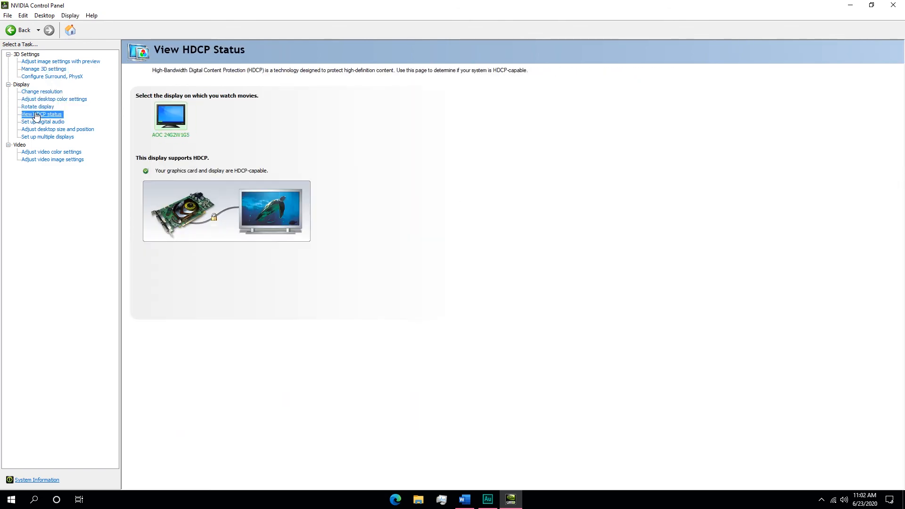
pyautogui.click(38, 122)
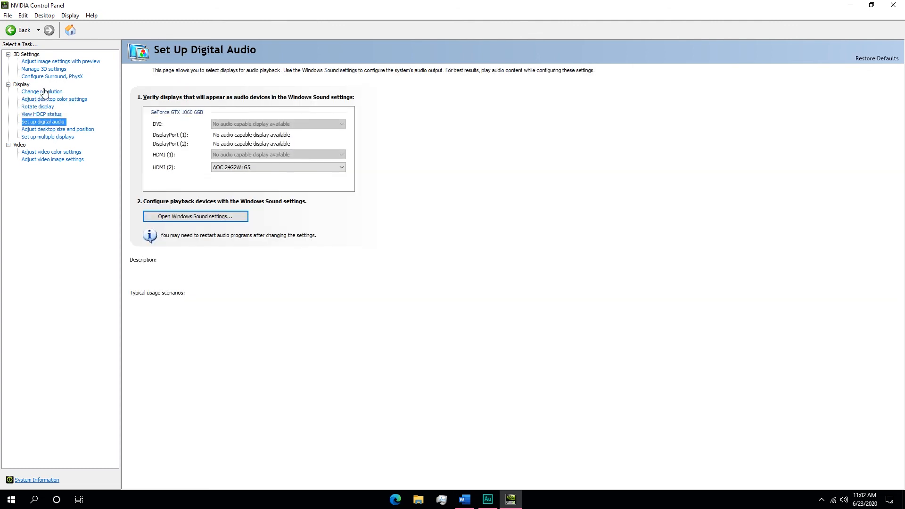
pyautogui.click(44, 70)
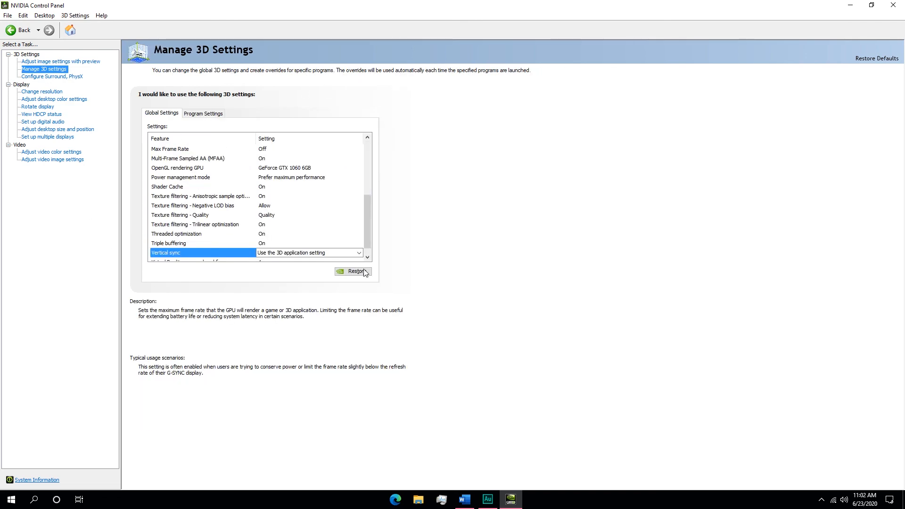
pyautogui.moveTo(369, 217); pyautogui.dragTo(375, 248)
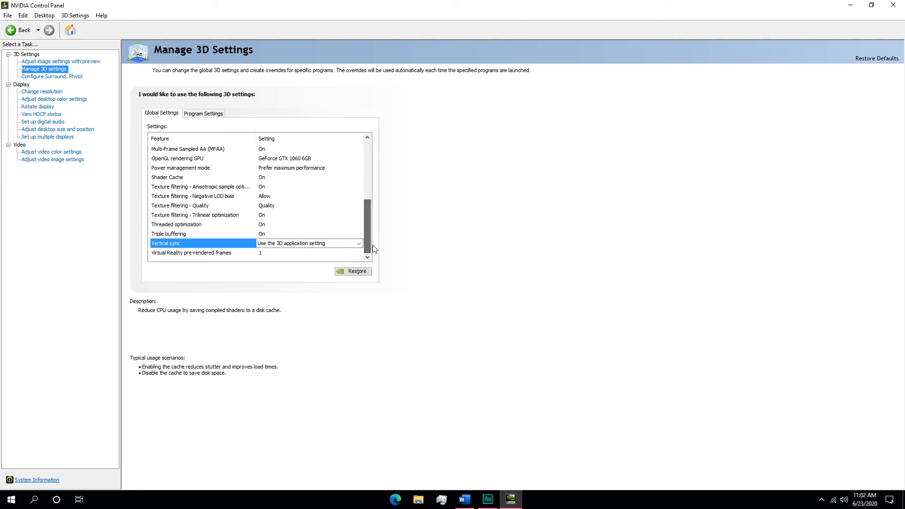